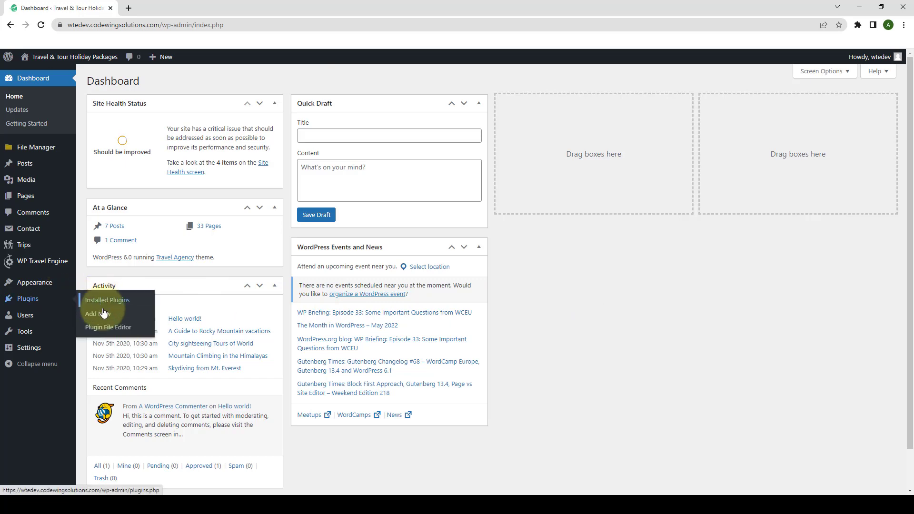
Step: Upload PayHere.zip through Plugins > Add New and install it
{"action": "left_click", "coordinate": [105, 315]}
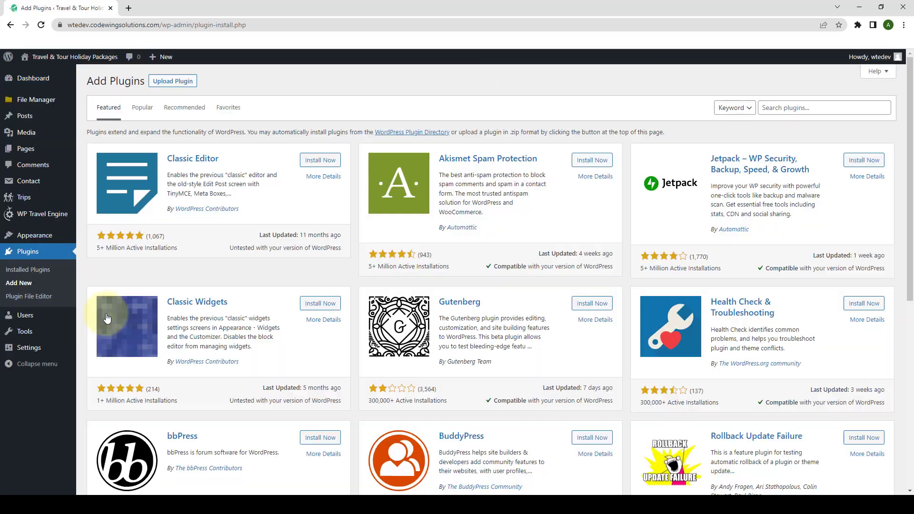
{"action": "left_click", "coordinate": [185, 85]}
{"action": "left_click", "coordinate": [442, 171]}
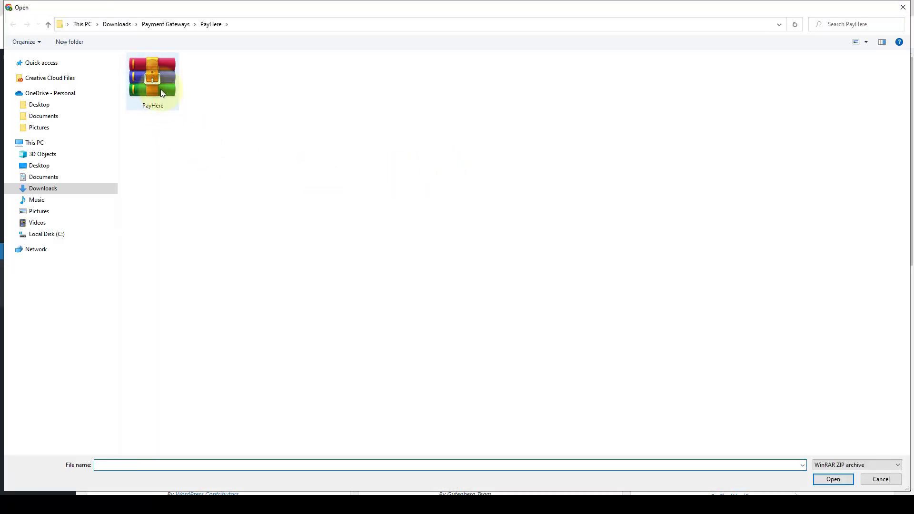
{"action": "left_click", "coordinate": [161, 89]}
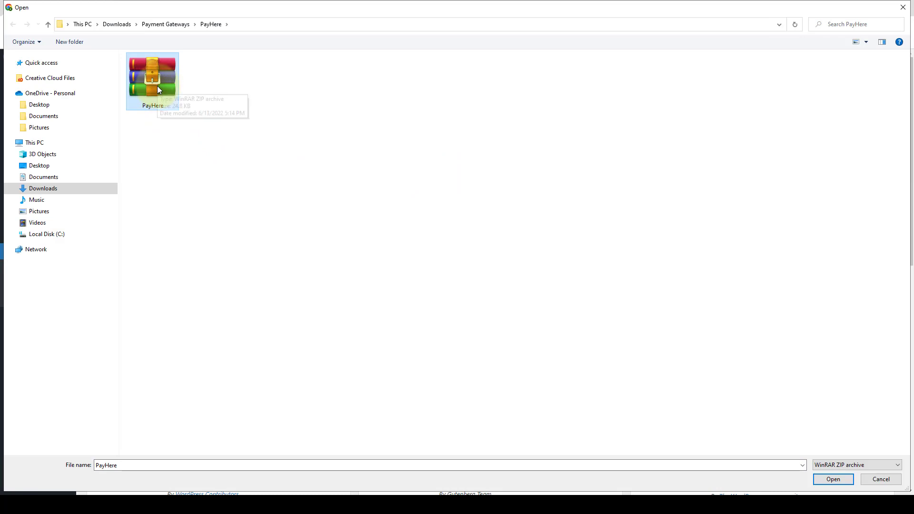
{"action": "left_click", "coordinate": [834, 480]}
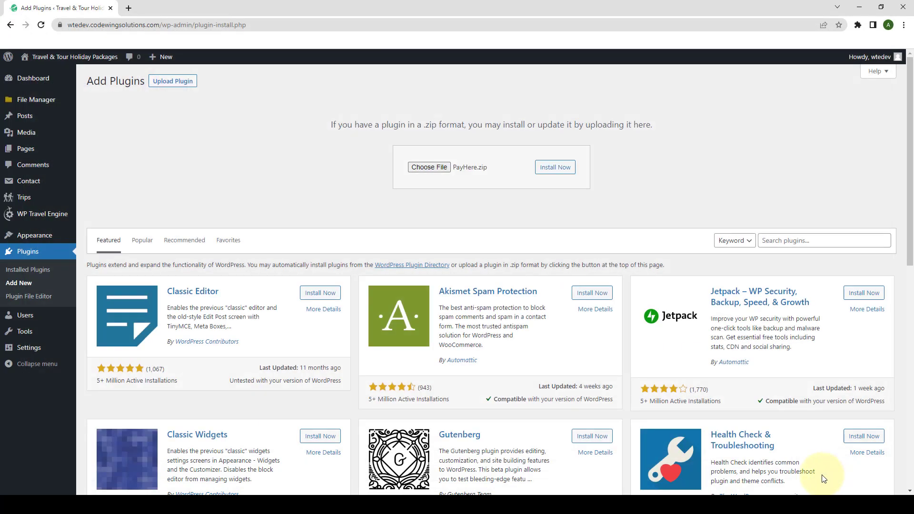
{"action": "left_click", "coordinate": [568, 171]}
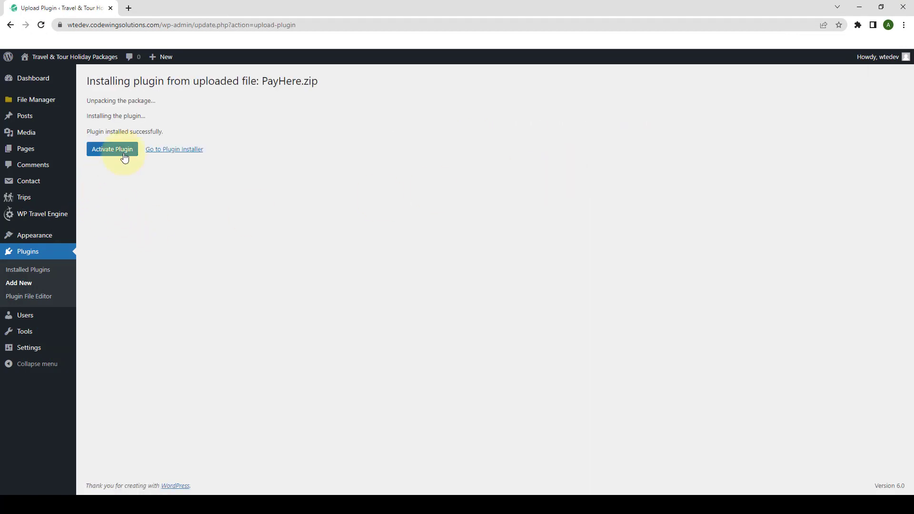
Step: Activate the PayHere Payment Gateway plugin and confirm it in the installed plugins list
{"action": "left_click", "coordinate": [125, 156]}
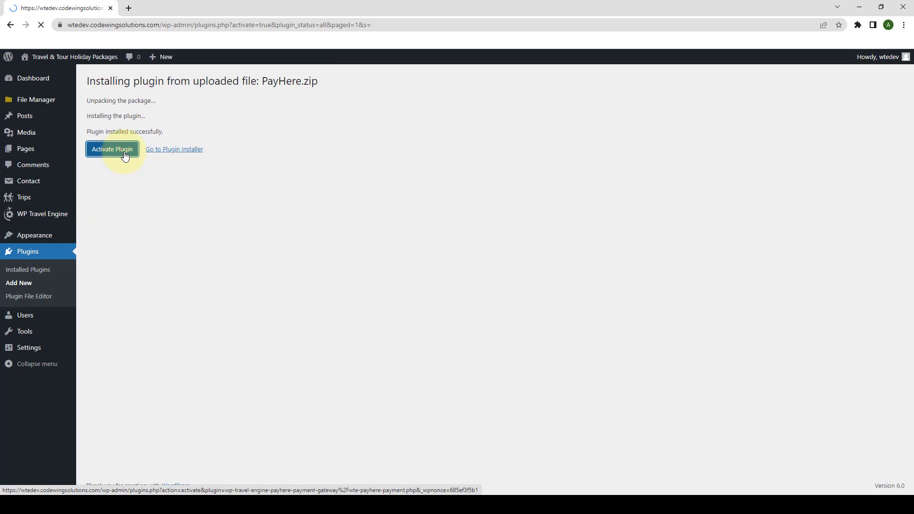
{"action": "scroll", "coordinate": [129, 176], "scroll_direction": "down", "scroll_amount": 4}
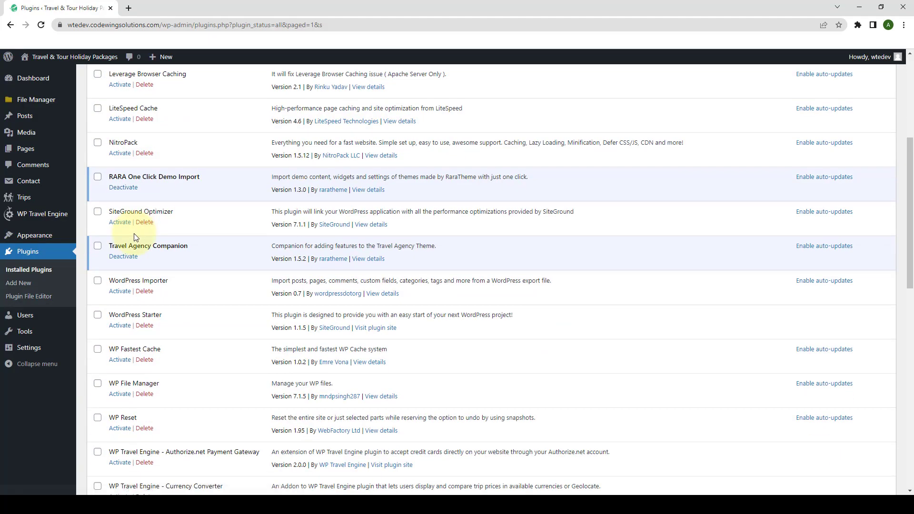
{"action": "scroll", "coordinate": [134, 233], "scroll_direction": "down", "scroll_amount": 4}
{"action": "scroll", "coordinate": [147, 265], "scroll_direction": "down", "scroll_amount": 3}
{"action": "scroll", "coordinate": [147, 271], "scroll_direction": "down", "scroll_amount": 3}
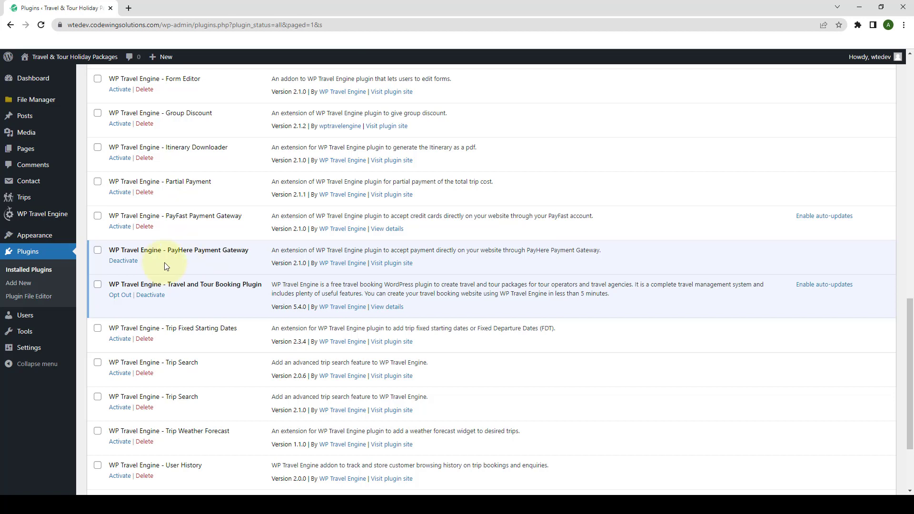
{"action": "mouse_move", "coordinate": [43, 214]}
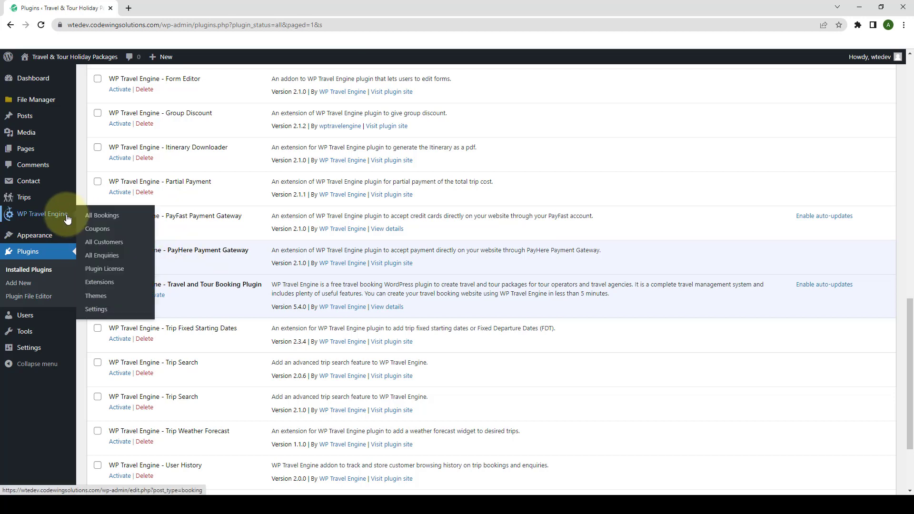
Step: Paste the PayHere key on the Plugin License page, save it, and activate the licence
{"action": "left_click", "coordinate": [114, 268]}
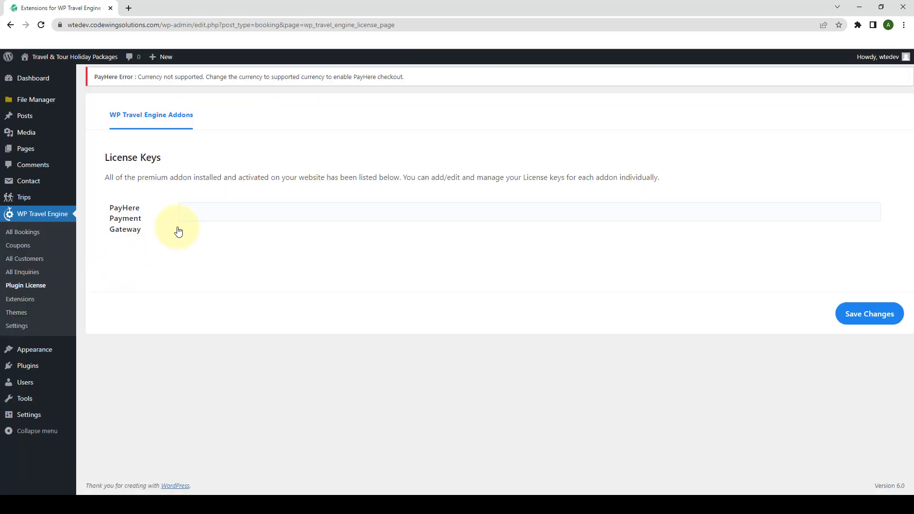
{"action": "left_click", "coordinate": [218, 215]}
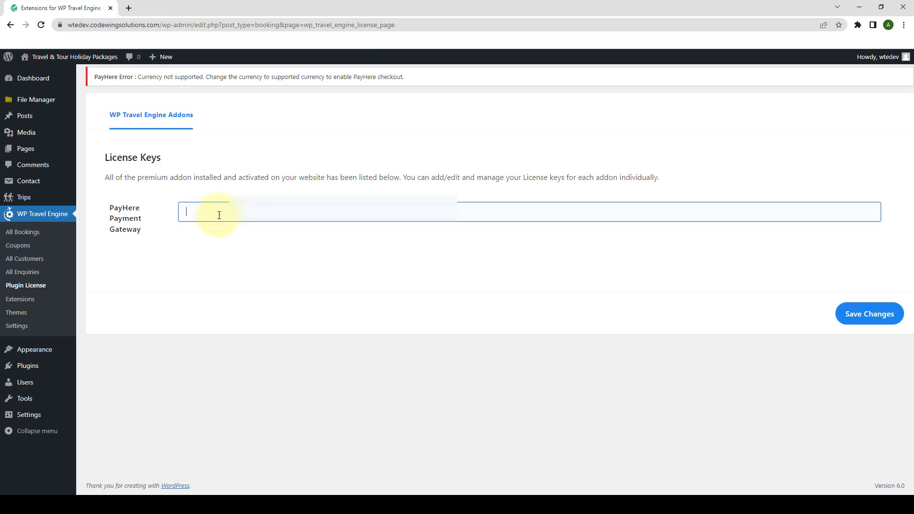
{"action": "key", "text": "ctrl+v"}
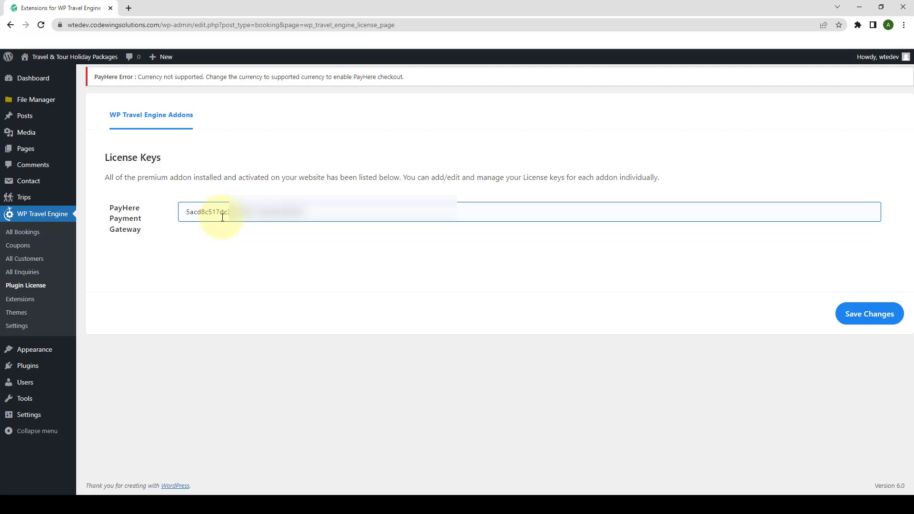
{"action": "left_click", "coordinate": [865, 317]}
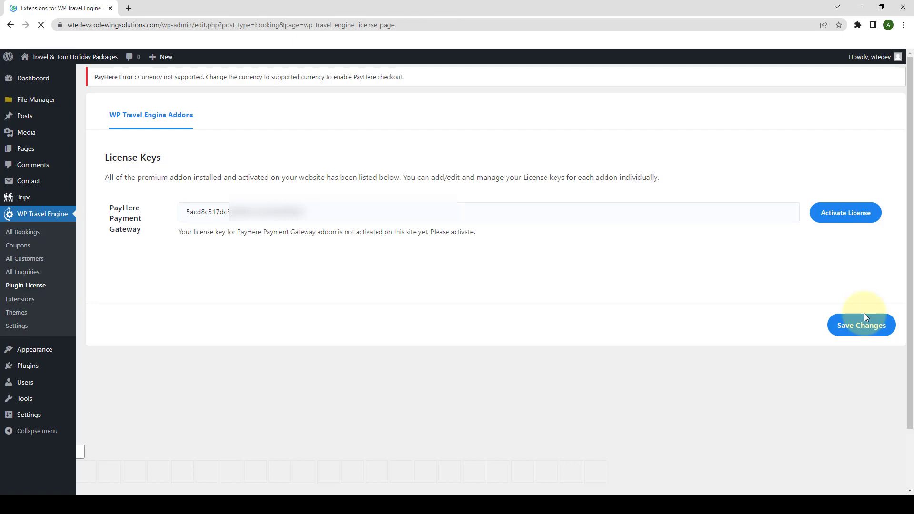
{"action": "left_click", "coordinate": [856, 214]}
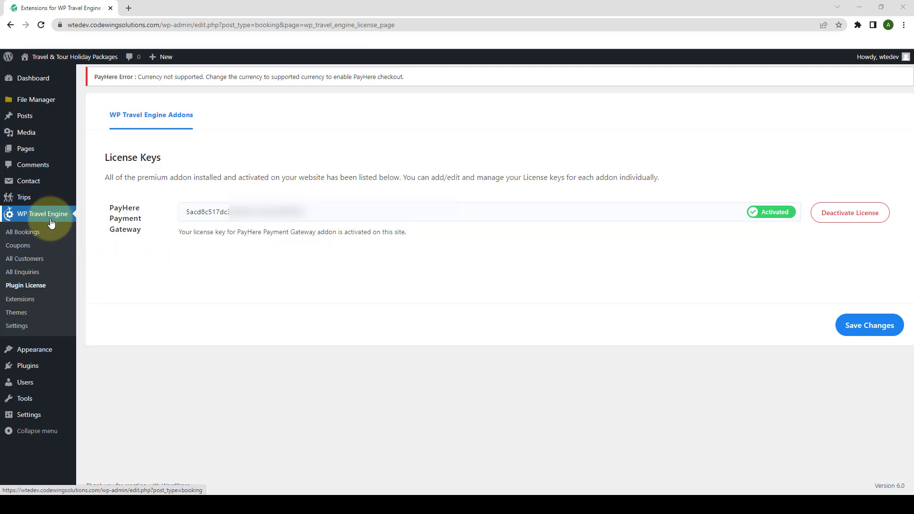
Step: Review the PayHere merchant ID, secret and onsite checkout toggle, then save the PayHere Payment settings
{"action": "left_click", "coordinate": [28, 328]}
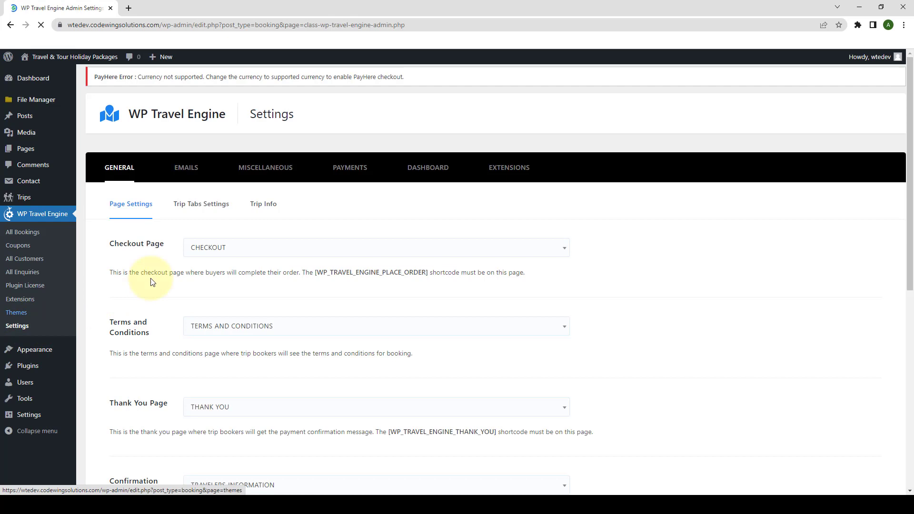
{"action": "left_click", "coordinate": [352, 171]}
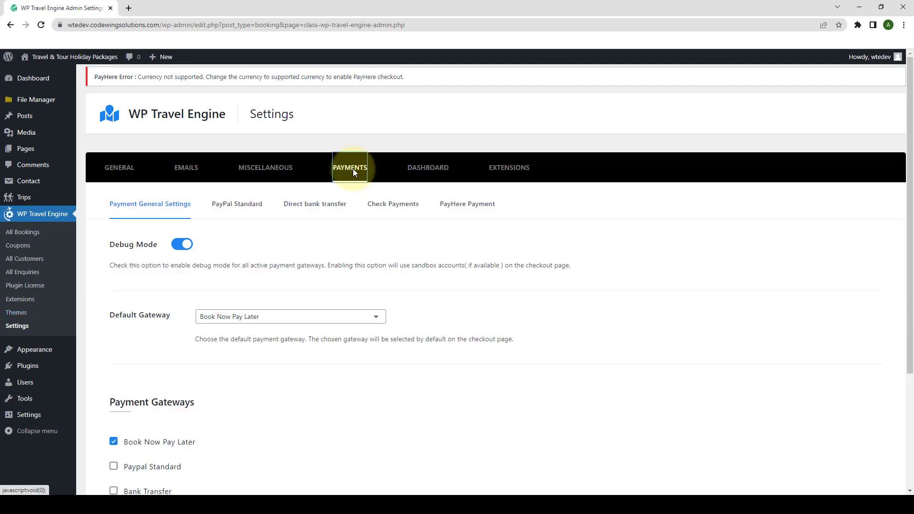
{"action": "left_click", "coordinate": [471, 205]}
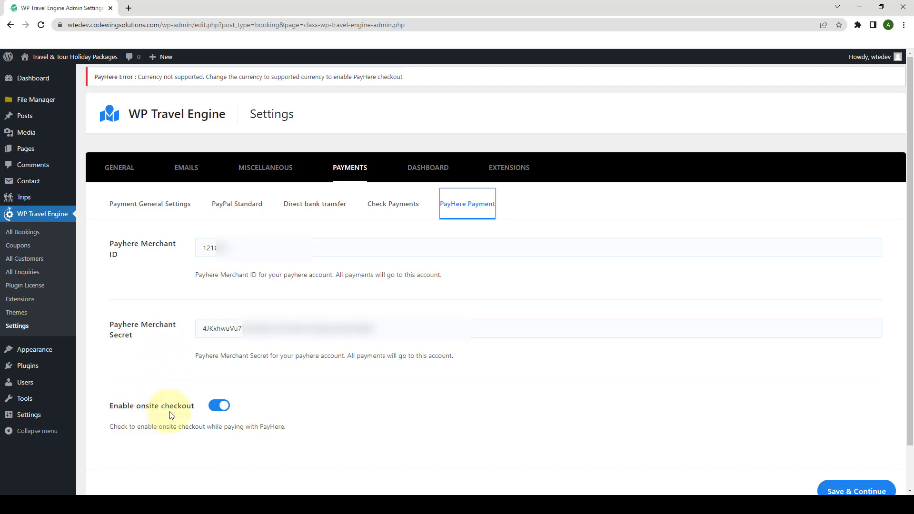
{"action": "scroll", "coordinate": [174, 412], "scroll_direction": "down", "scroll_amount": 2}
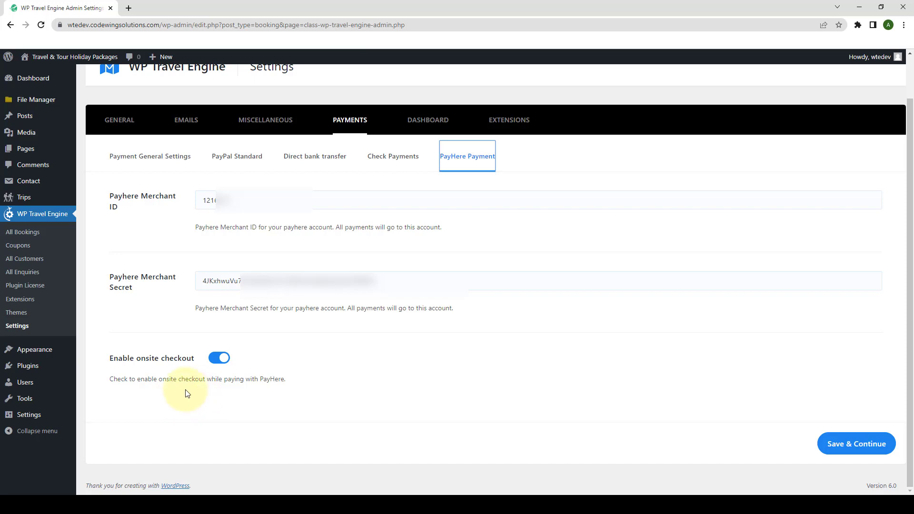
{"action": "left_click", "coordinate": [854, 444]}
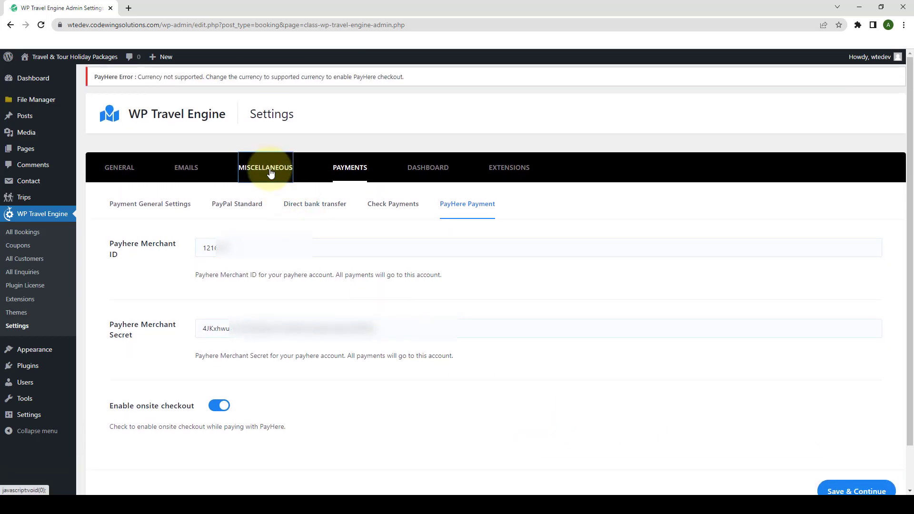
Step: Change the Payment Currency to Sri Lankan rupee and save the currency settings
{"action": "left_click", "coordinate": [271, 171]}
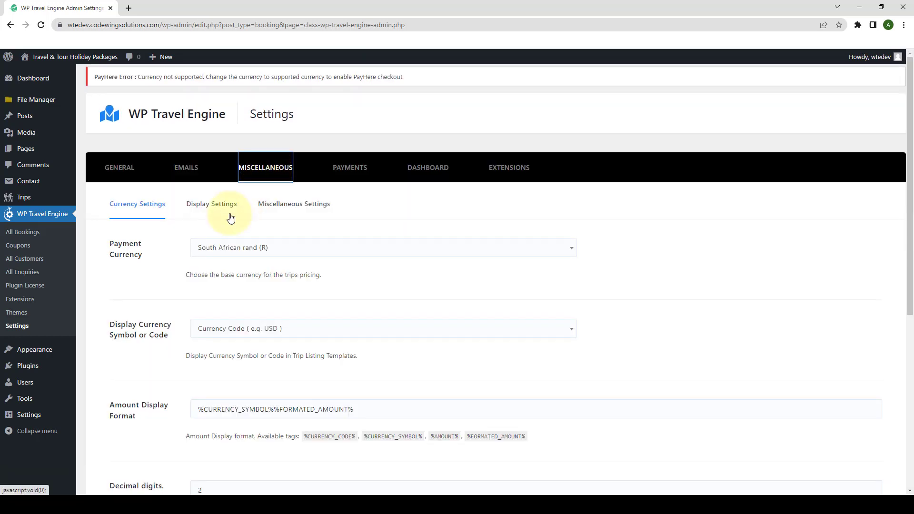
{"action": "left_click", "coordinate": [257, 248]}
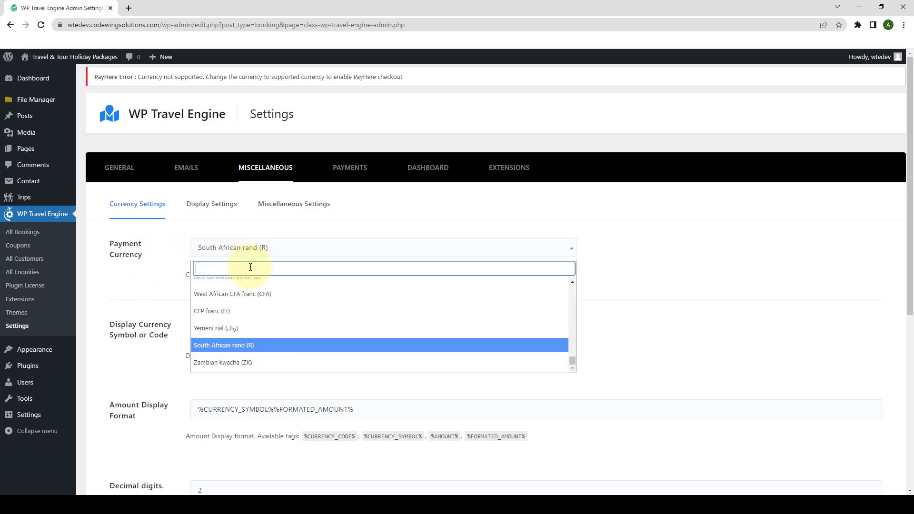
{"action": "type", "text": "rupee"}
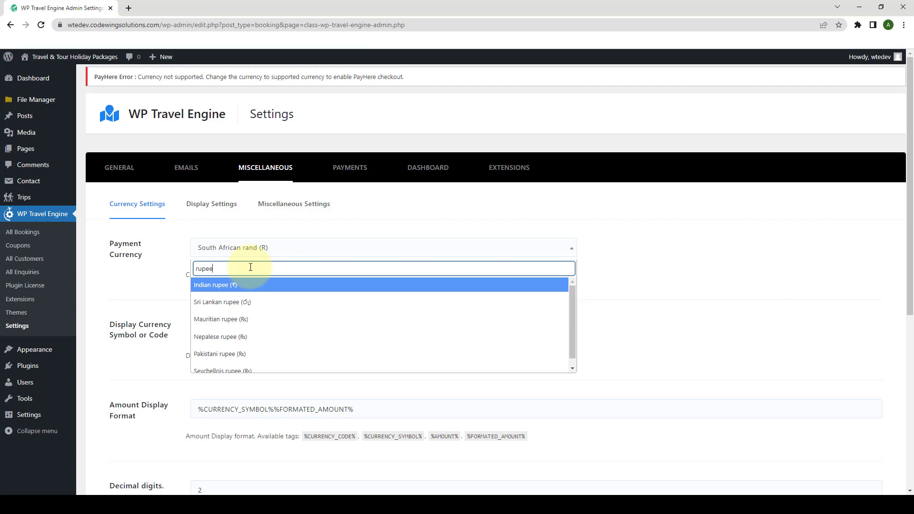
{"action": "left_click", "coordinate": [250, 303]}
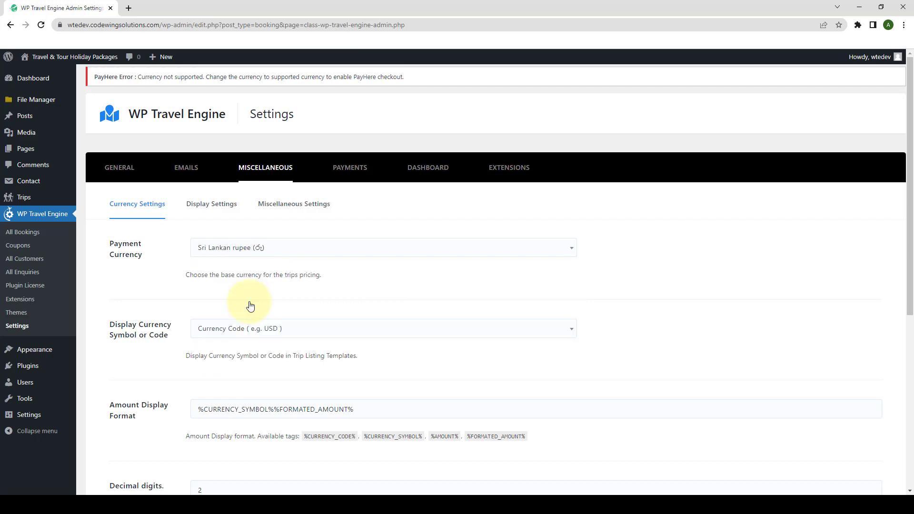
{"action": "scroll", "coordinate": [306, 257], "scroll_direction": "down", "scroll_amount": 4}
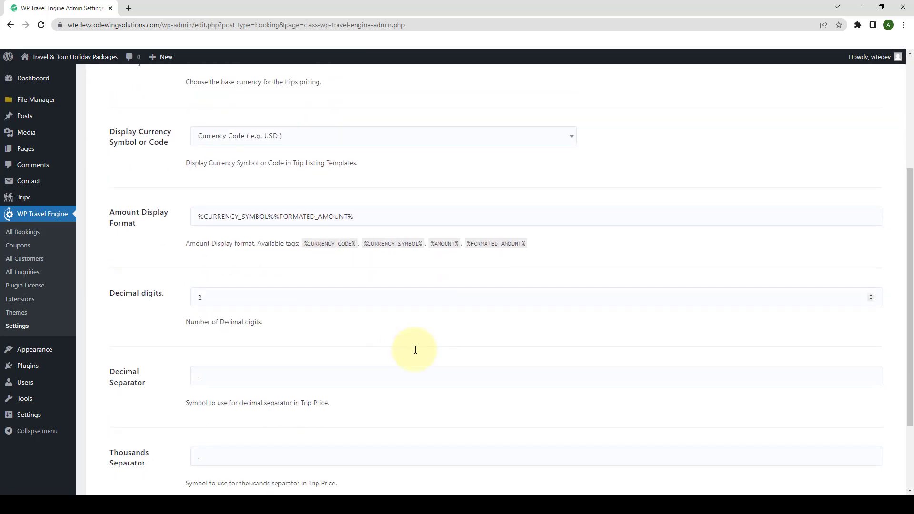
{"action": "scroll", "coordinate": [415, 350], "scroll_direction": "down", "scroll_amount": 3}
{"action": "left_click", "coordinate": [859, 443]}
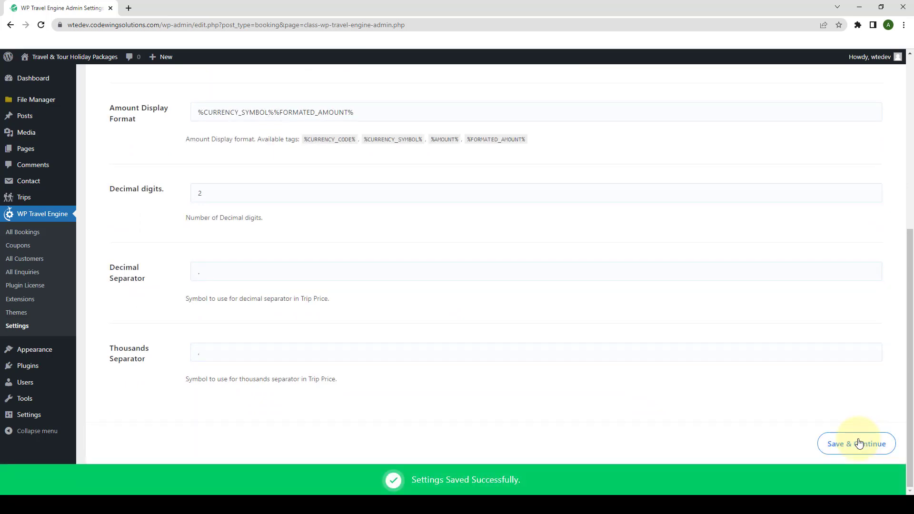
{"action": "scroll", "coordinate": [604, 382], "scroll_direction": "up", "scroll_amount": 2}
{"action": "scroll", "coordinate": [604, 381], "scroll_direction": "up", "scroll_amount": 4}
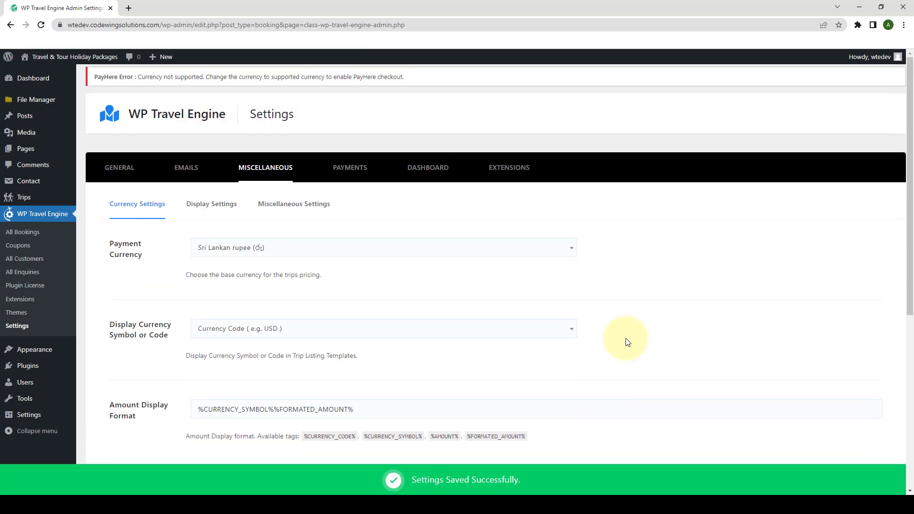
Step: Enable Payhere Checkout under Payment Gateways, keep the default gateway unchanged, and save
{"action": "left_click", "coordinate": [350, 169]}
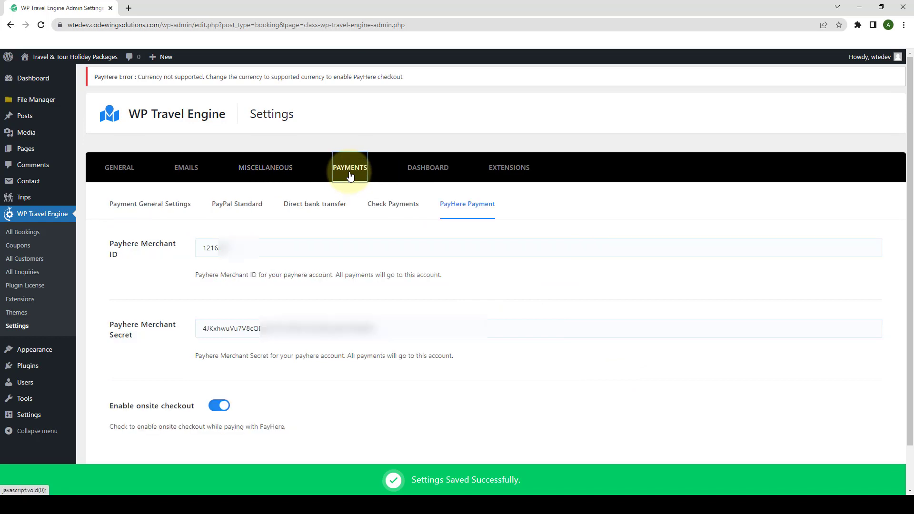
{"action": "left_click", "coordinate": [163, 208]}
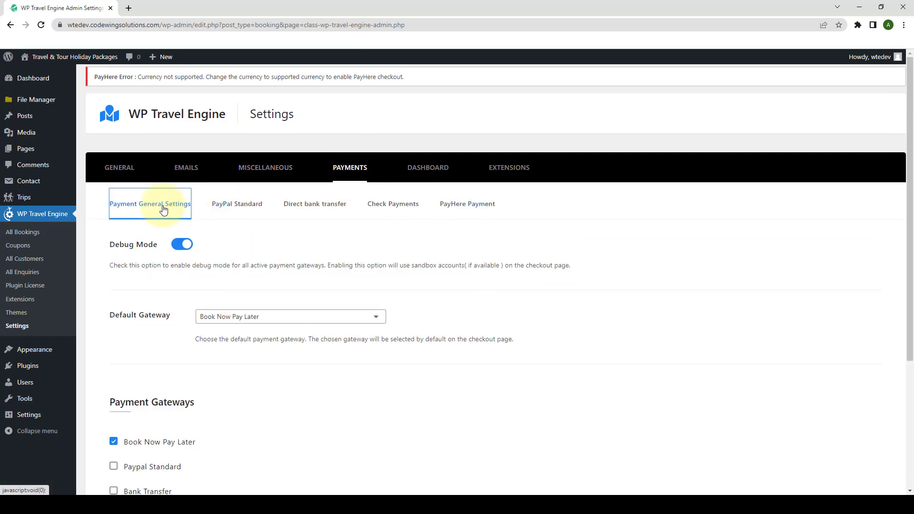
{"action": "scroll", "coordinate": [159, 246], "scroll_direction": "down", "scroll_amount": 4}
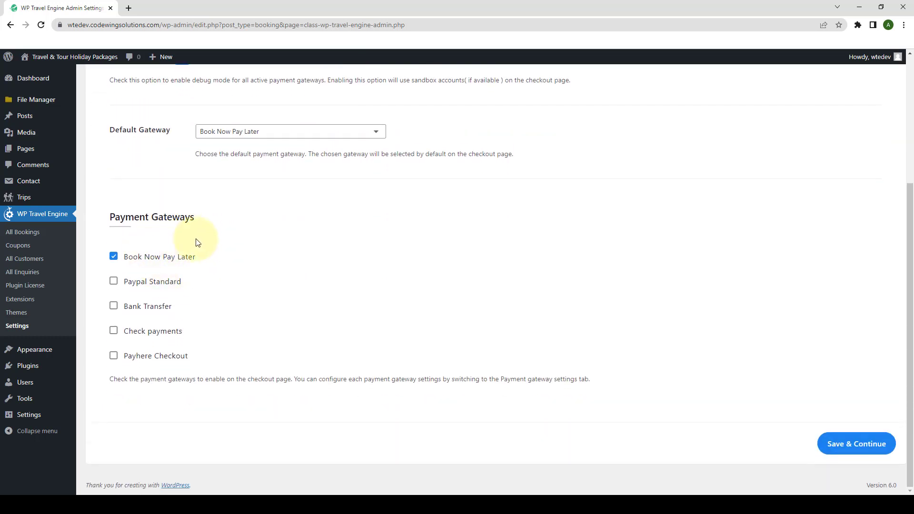
{"action": "left_click", "coordinate": [114, 358]}
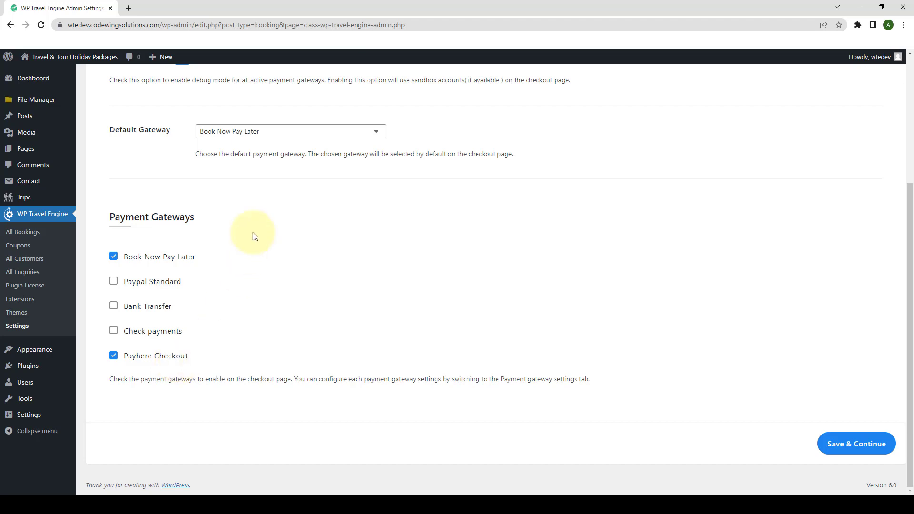
{"action": "left_click", "coordinate": [275, 133]}
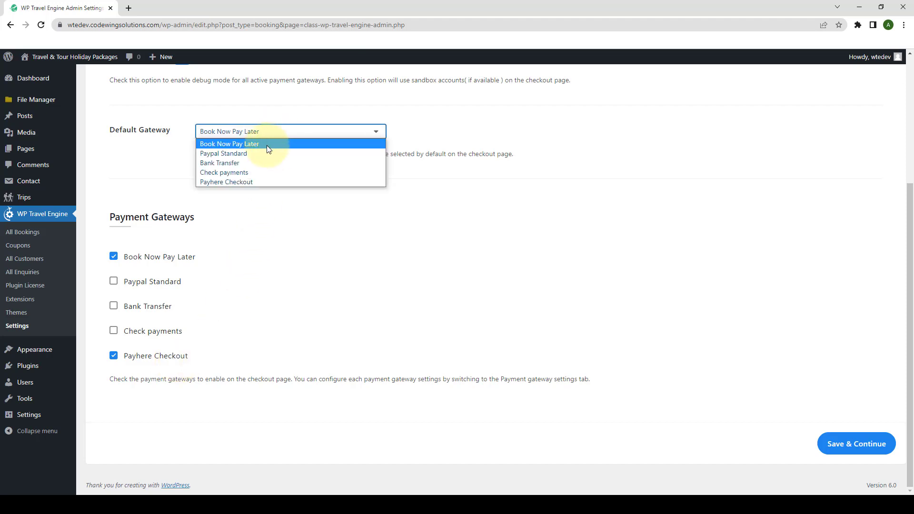
{"action": "left_click", "coordinate": [268, 196]}
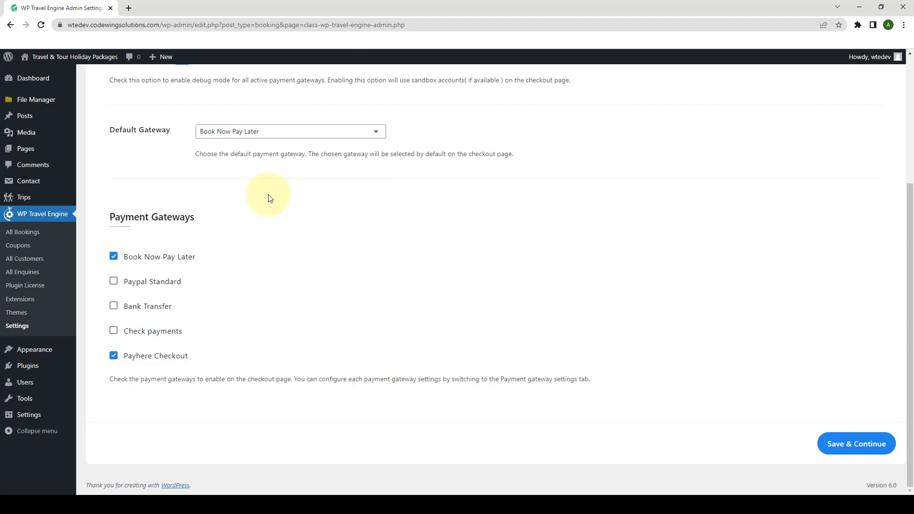
{"action": "left_click", "coordinate": [852, 437]}
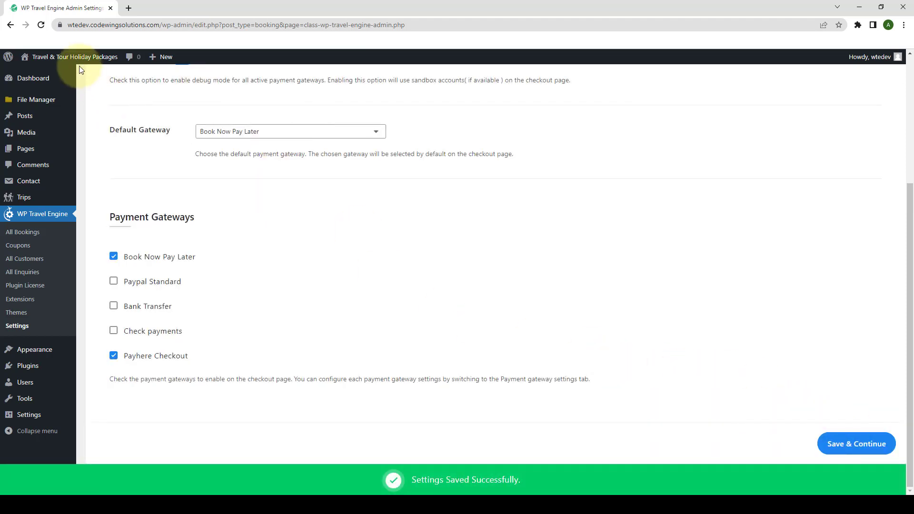
Step: Open the live site in a new tab and go to the Annapurna Base Camp Trek page
{"action": "mouse_move", "coordinate": [74, 56]}
{"action": "right_click", "coordinate": [50, 77]}
{"action": "left_click", "coordinate": [71, 78]}
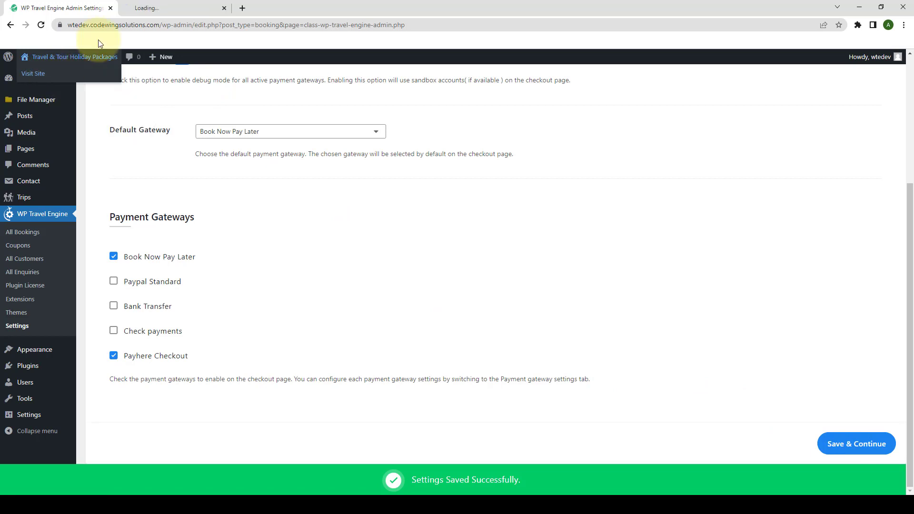
{"action": "left_click", "coordinate": [128, 8]}
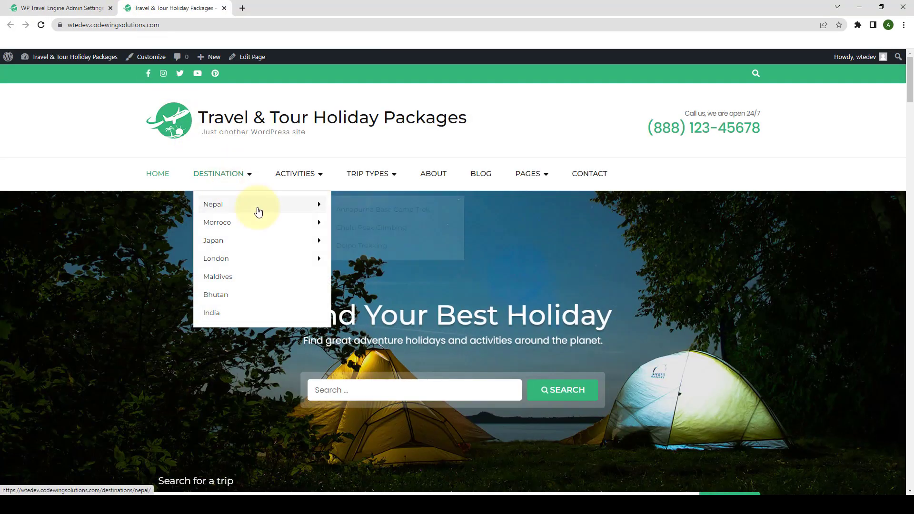
{"action": "left_click", "coordinate": [387, 211]}
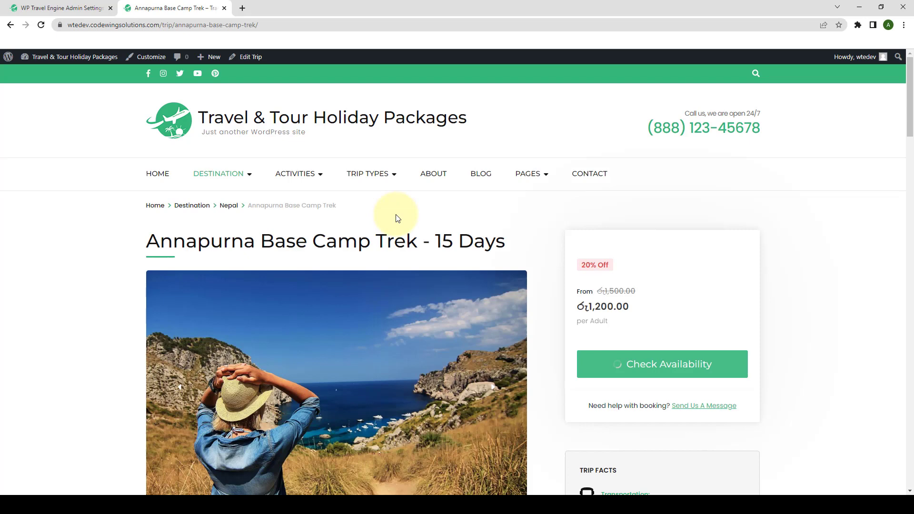
Step: Book the trek for June 24 with 3 adults and proceed to checkout
{"action": "left_click", "coordinate": [616, 365]}
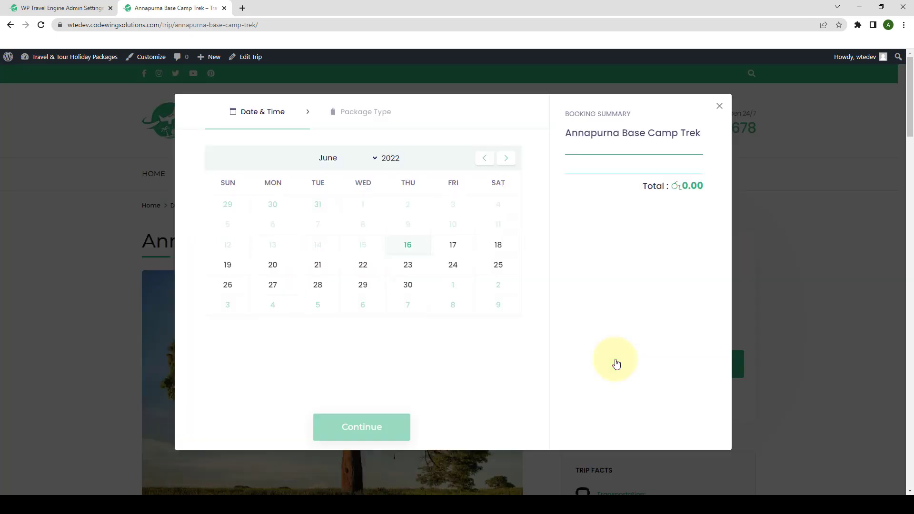
{"action": "left_click", "coordinate": [458, 267]}
{"action": "left_click", "coordinate": [375, 432]}
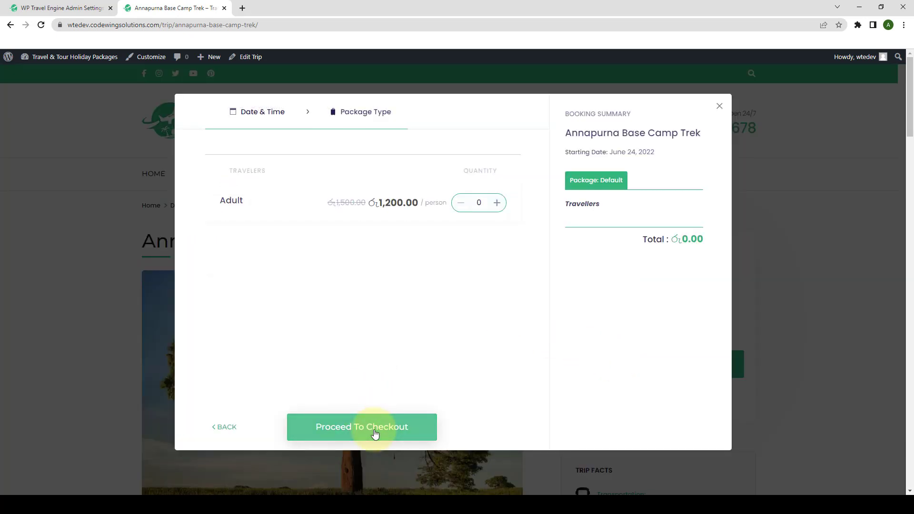
{"action": "left_click", "coordinate": [497, 203]}
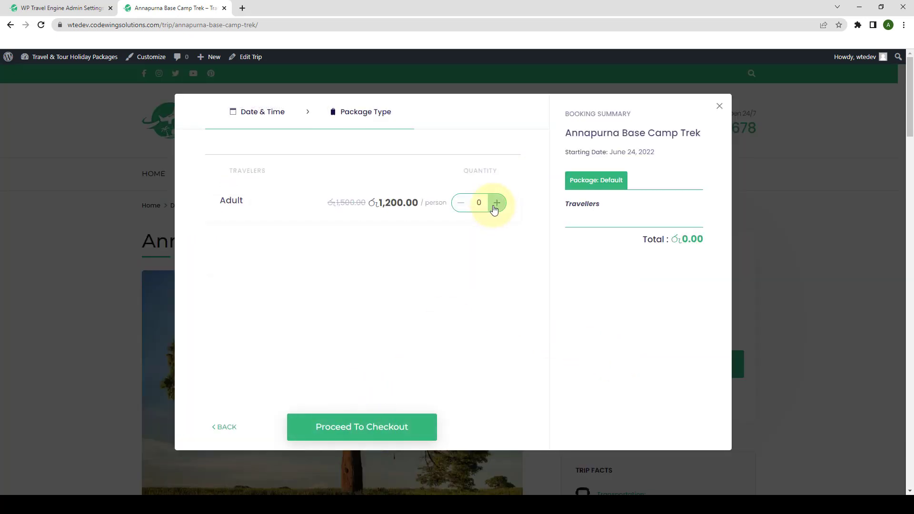
{"action": "left_click", "coordinate": [361, 433]}
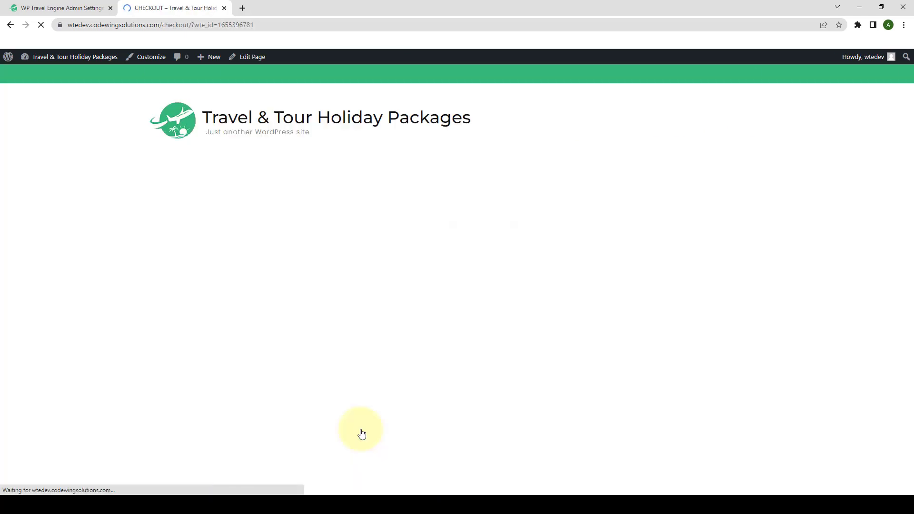
Step: Select Payhere Checkout as the payment method for the 3,600.00 total
{"action": "scroll", "coordinate": [361, 427], "scroll_direction": "down", "scroll_amount": 3}
{"action": "scroll", "coordinate": [361, 427], "scroll_direction": "down", "scroll_amount": 4}
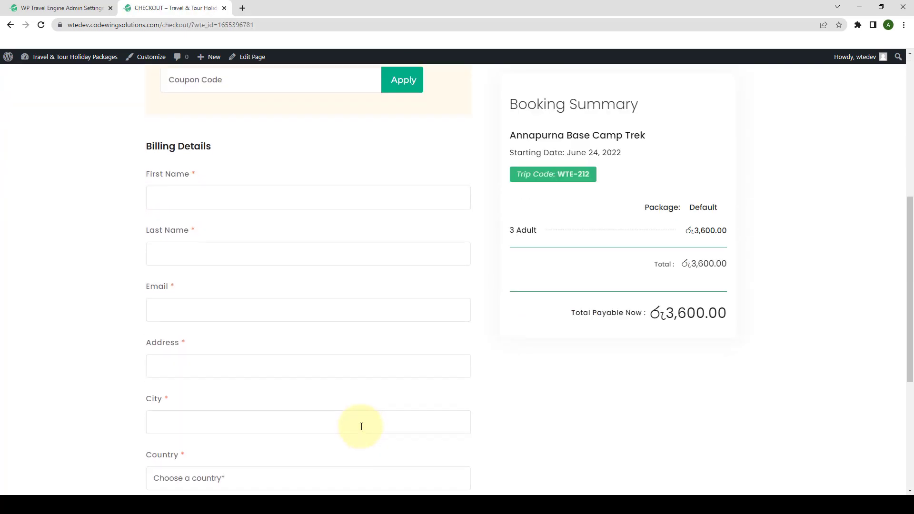
{"action": "scroll", "coordinate": [362, 427], "scroll_direction": "down", "scroll_amount": 4}
{"action": "scroll", "coordinate": [361, 427], "scroll_direction": "down", "scroll_amount": 1}
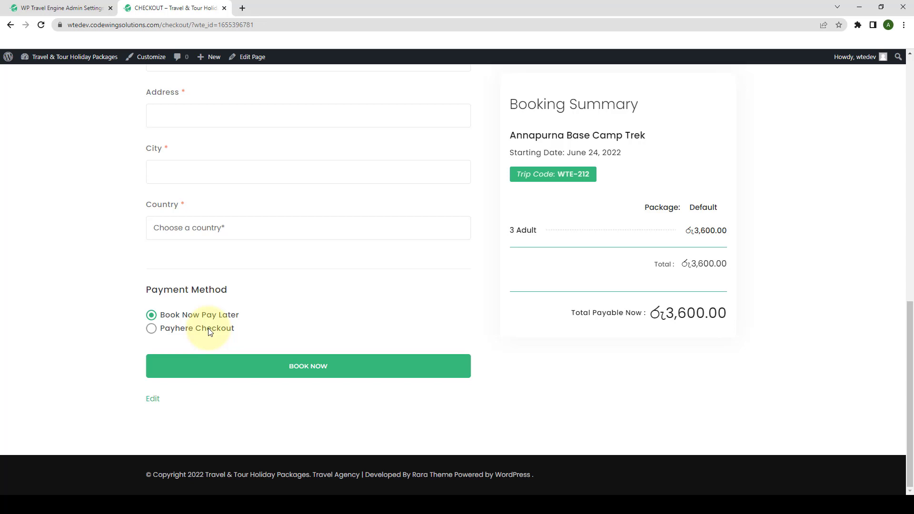
{"action": "left_click", "coordinate": [154, 328]}
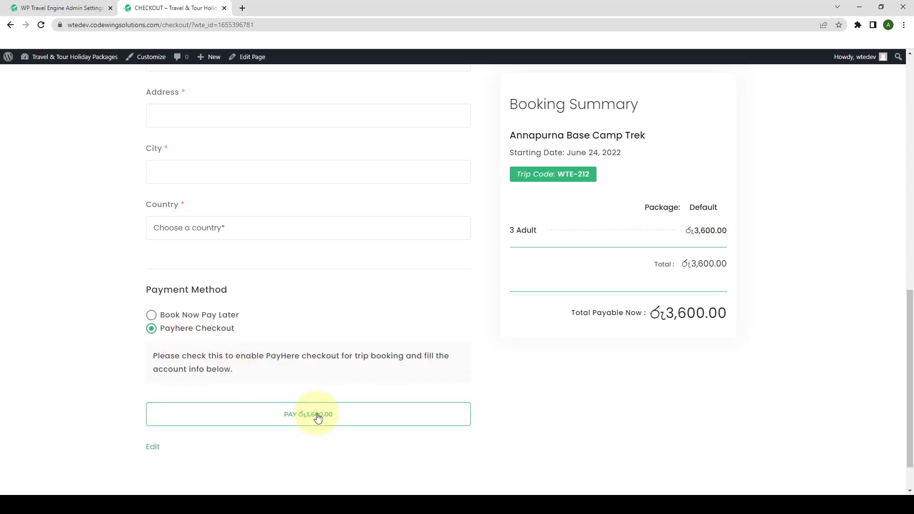